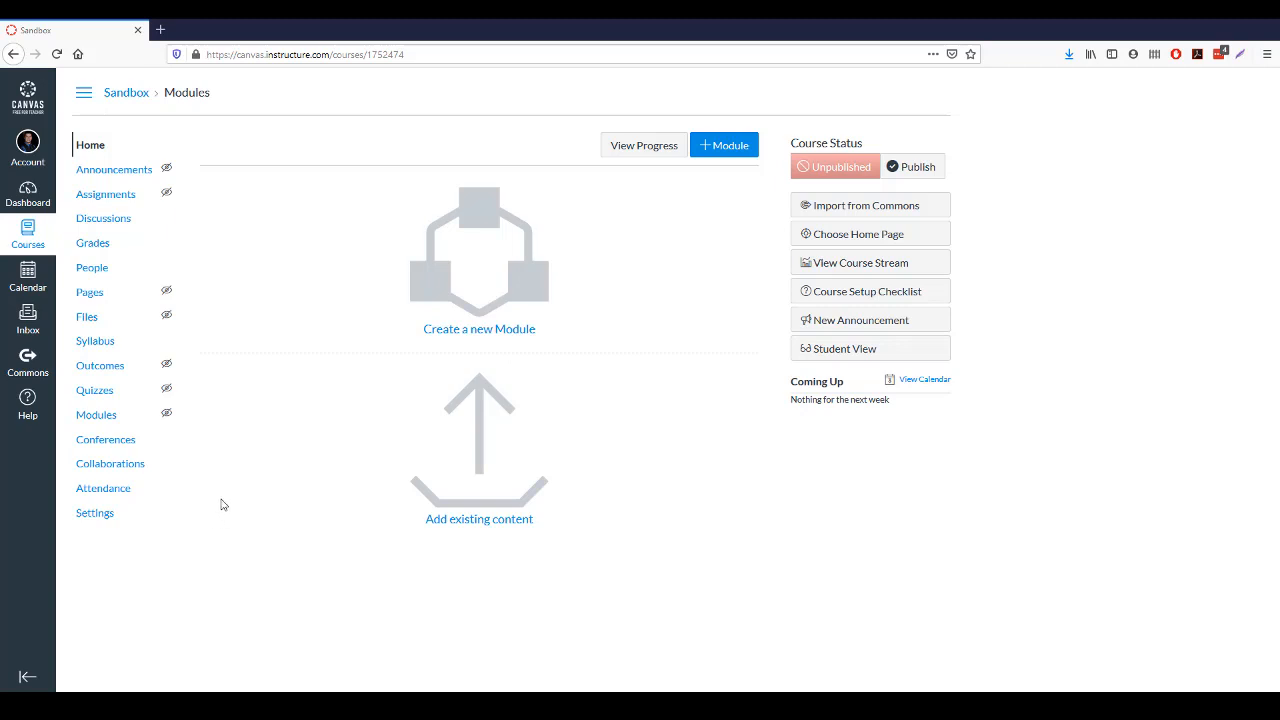
- Create a question bank named "S & C chapter 4 MC" in the course's quiz question banks
click(95, 392)
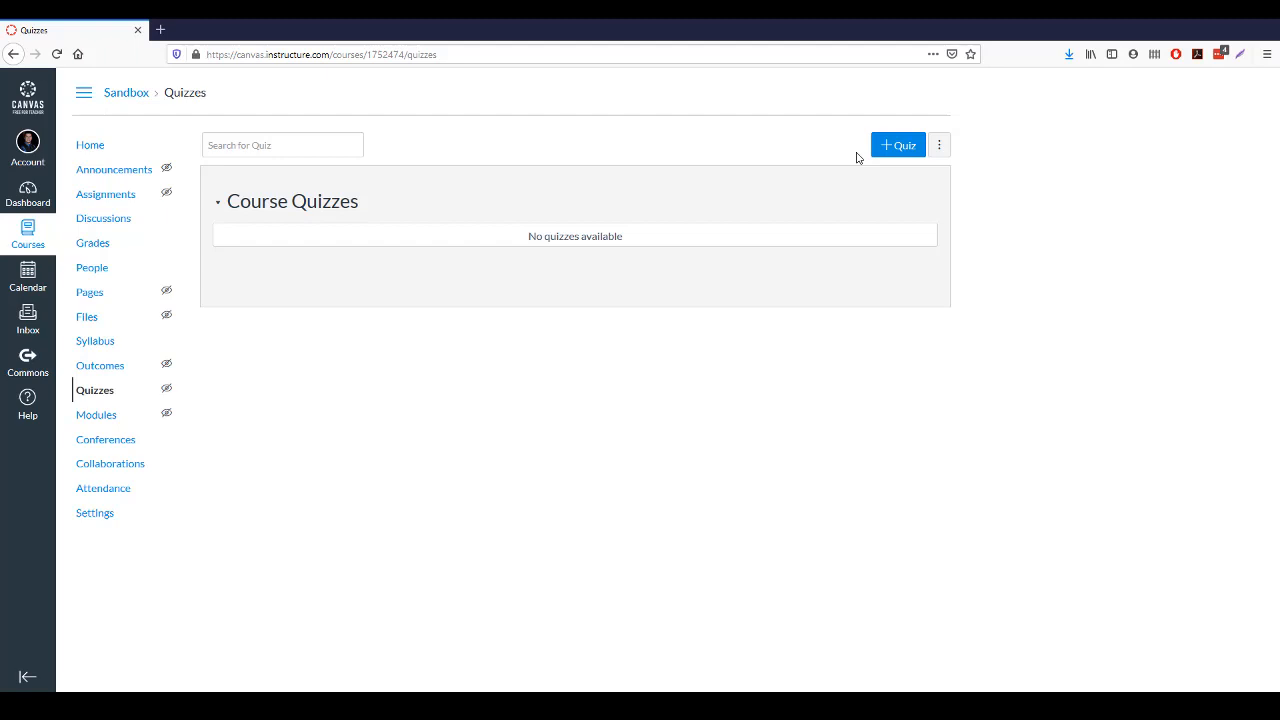
click(942, 150)
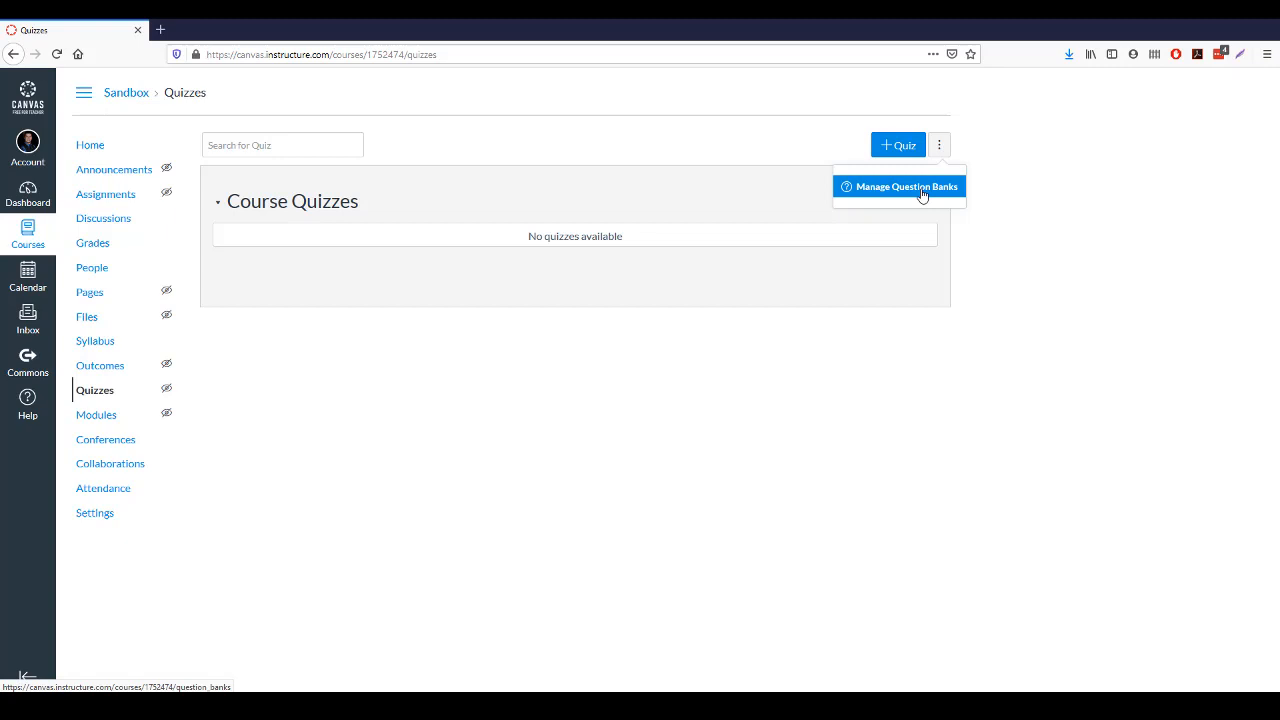
click(922, 190)
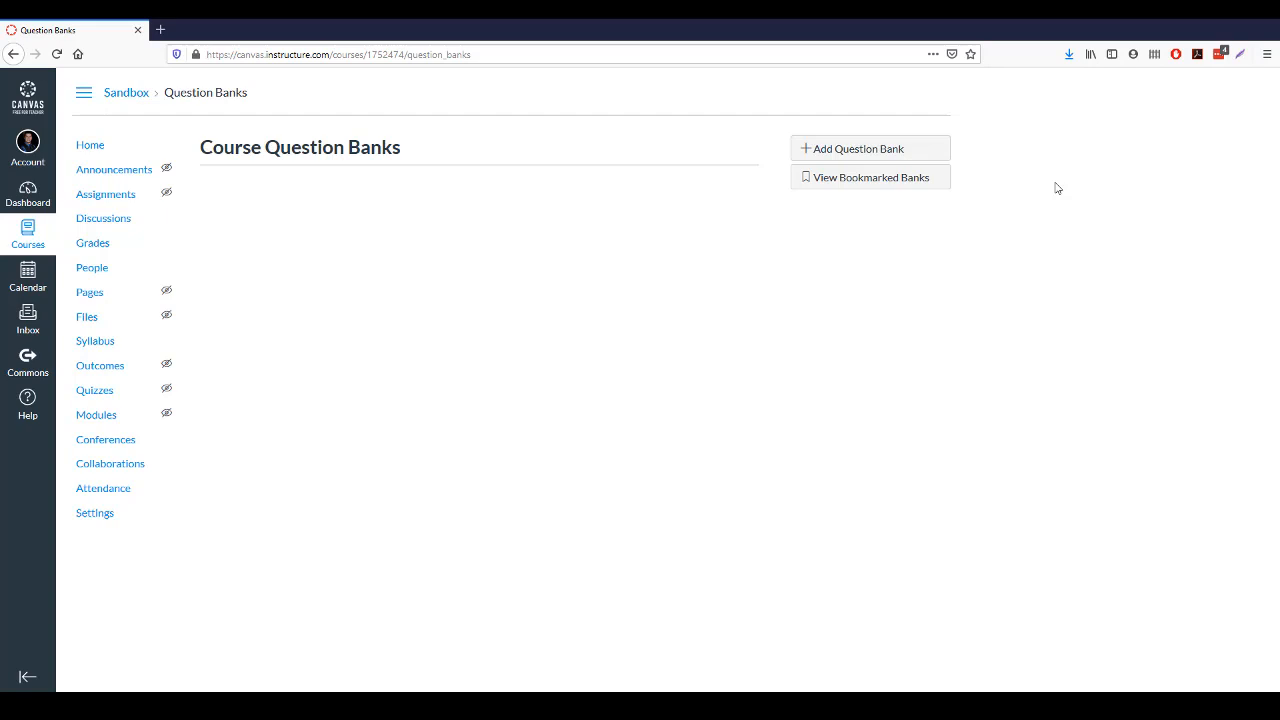
click(870, 152)
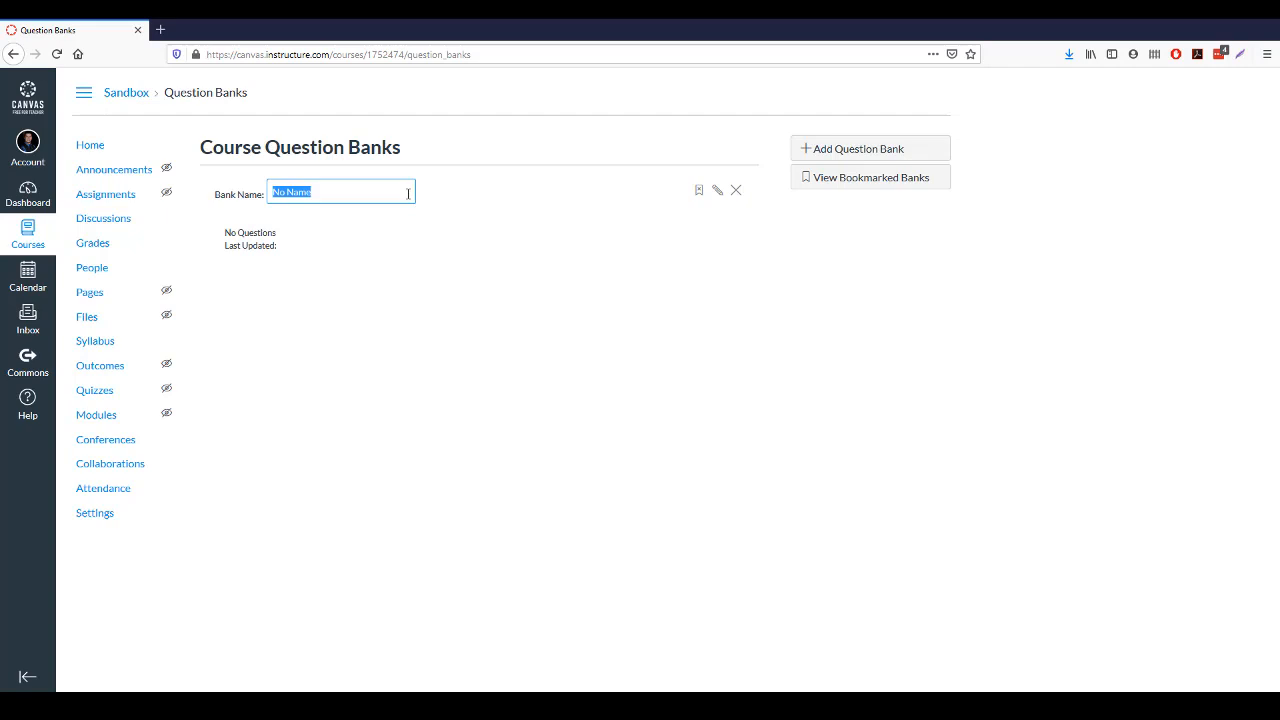
text(S & C chapter 4 MC)
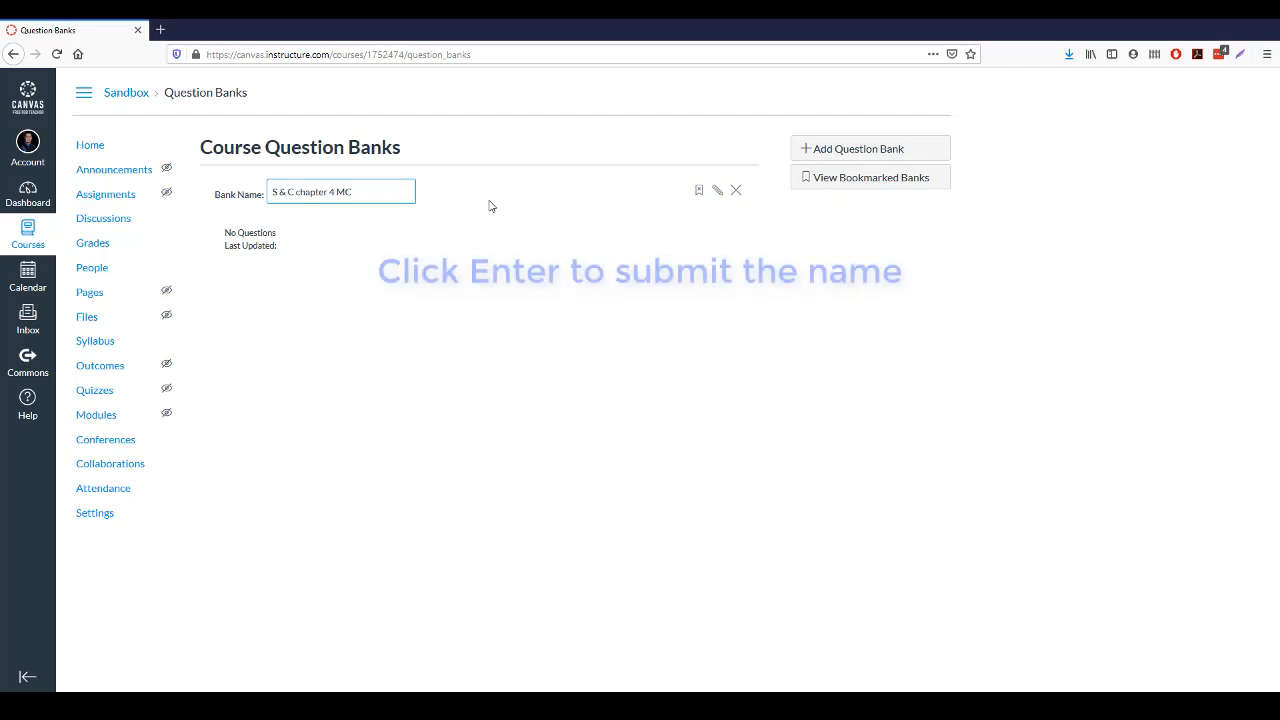
key(Return)
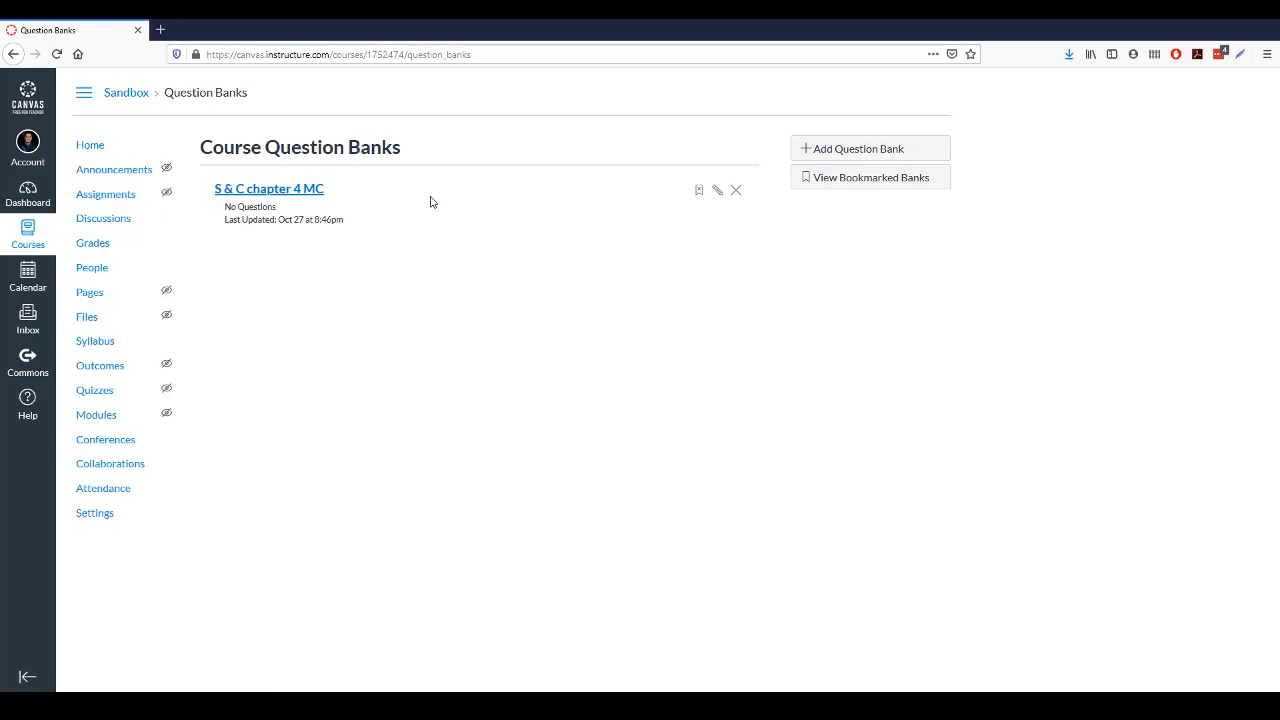
- Start a Multiple Choice question in the S & C chapter 4 MC bank, worded "By the beginning of __________, many painters labored to reproduce scenes…"
click(291, 192)
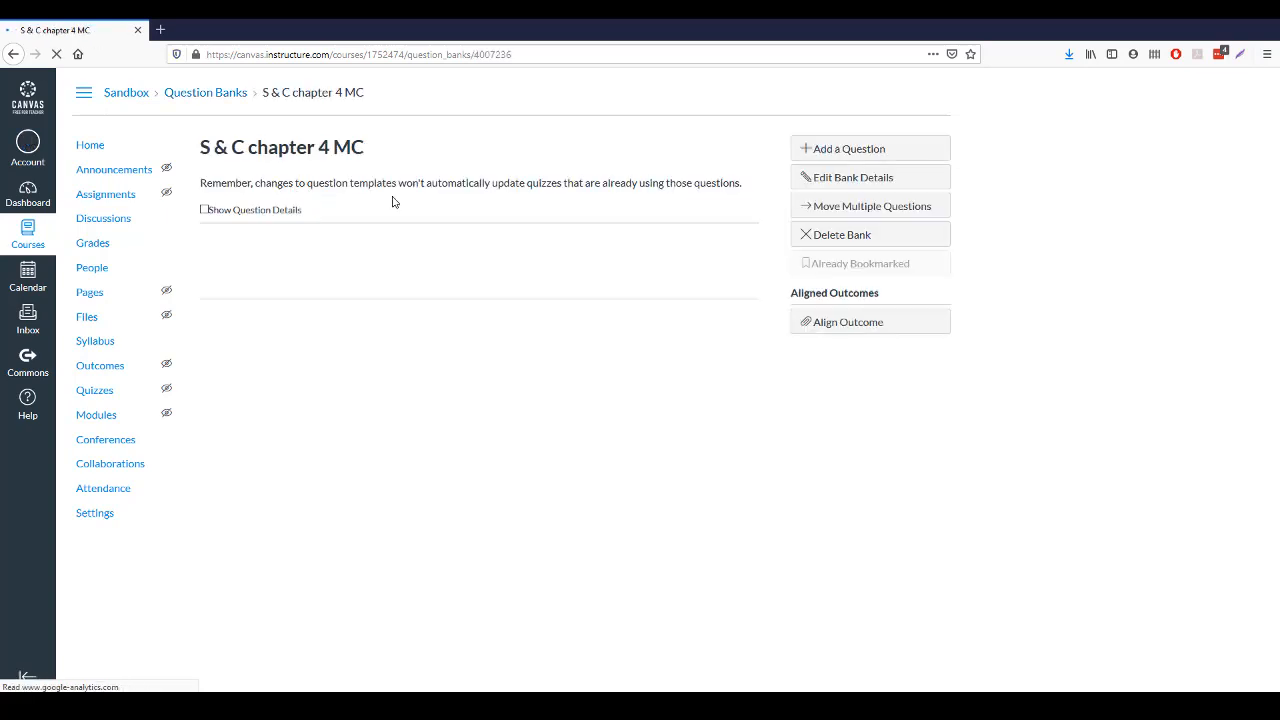
click(837, 149)
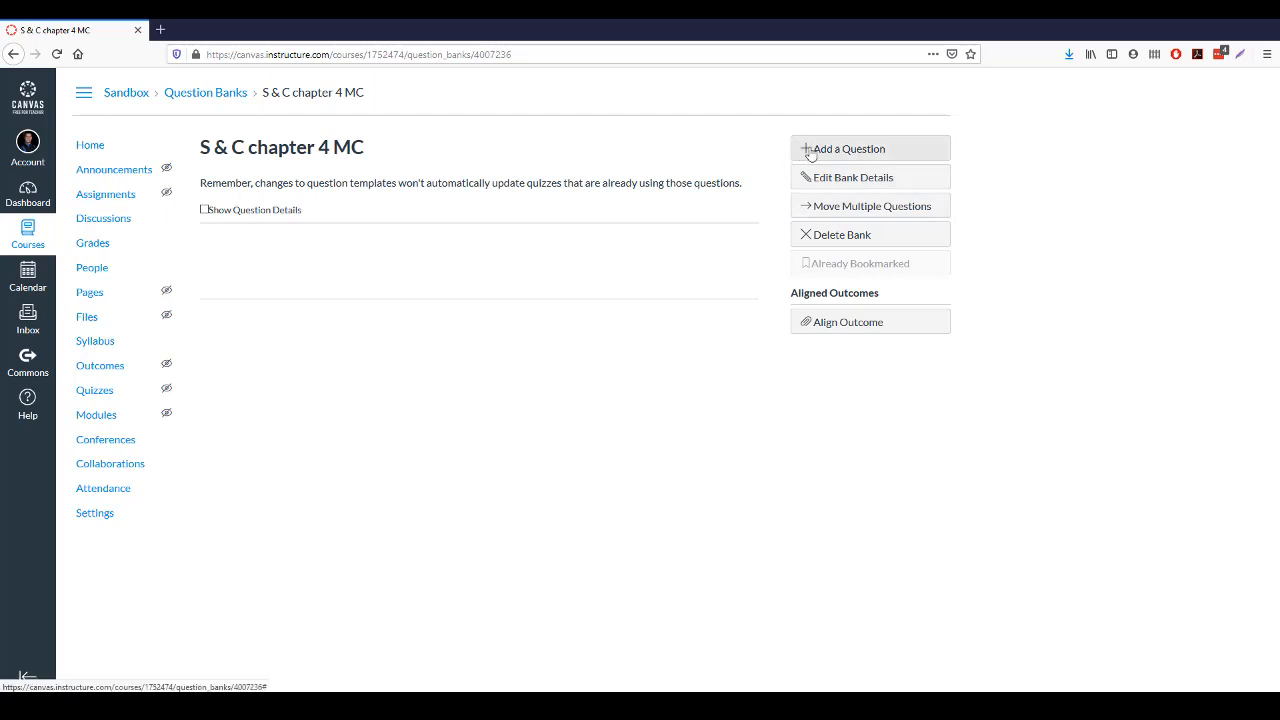
click(810, 150)
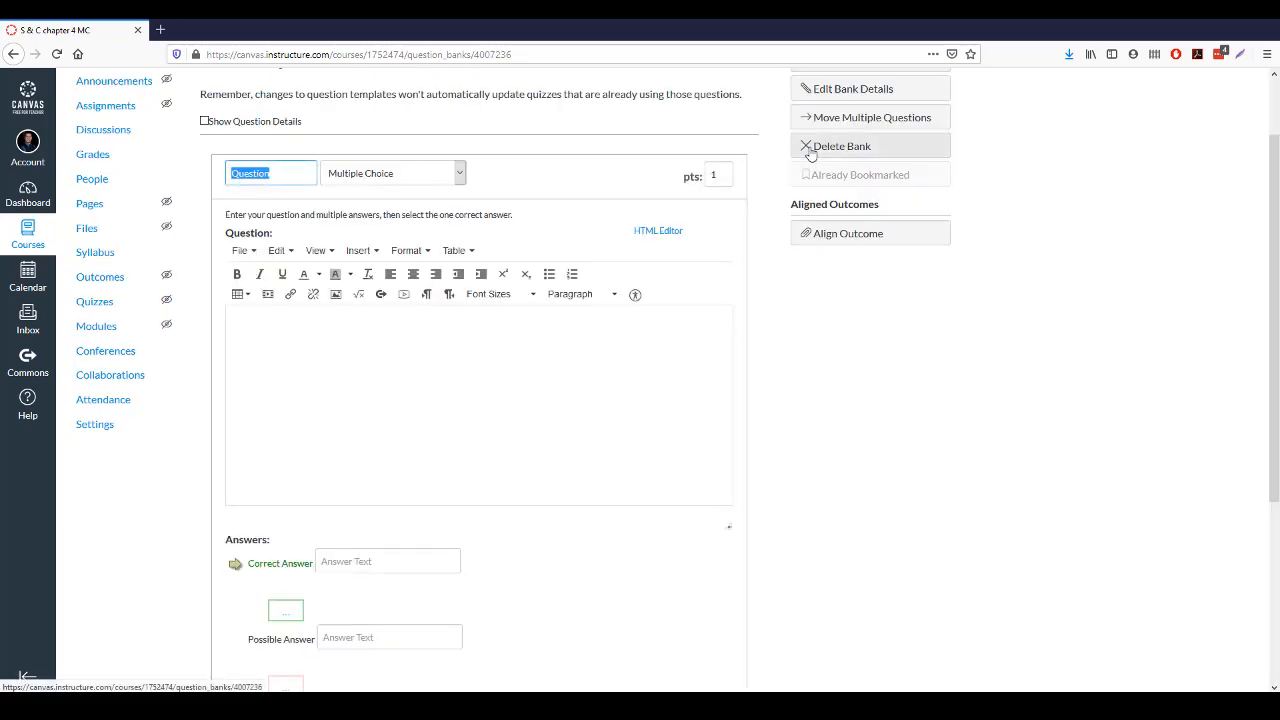
click(554, 185)
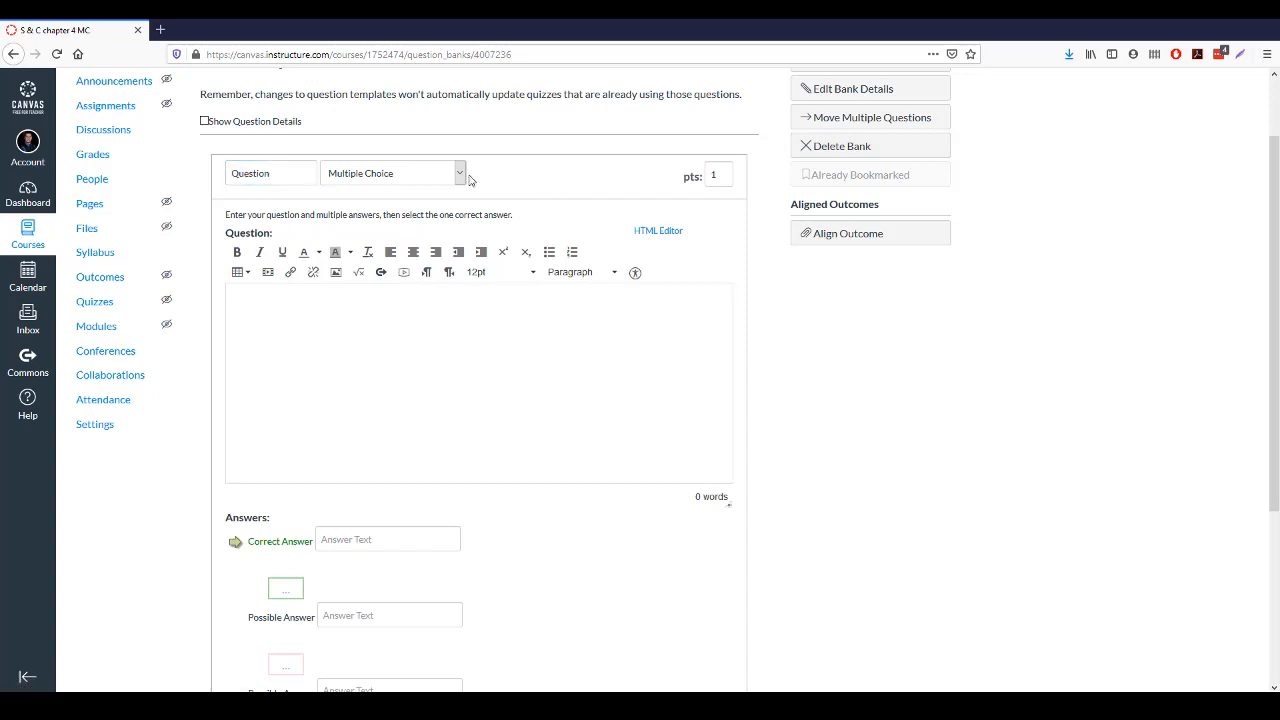
click(461, 183)
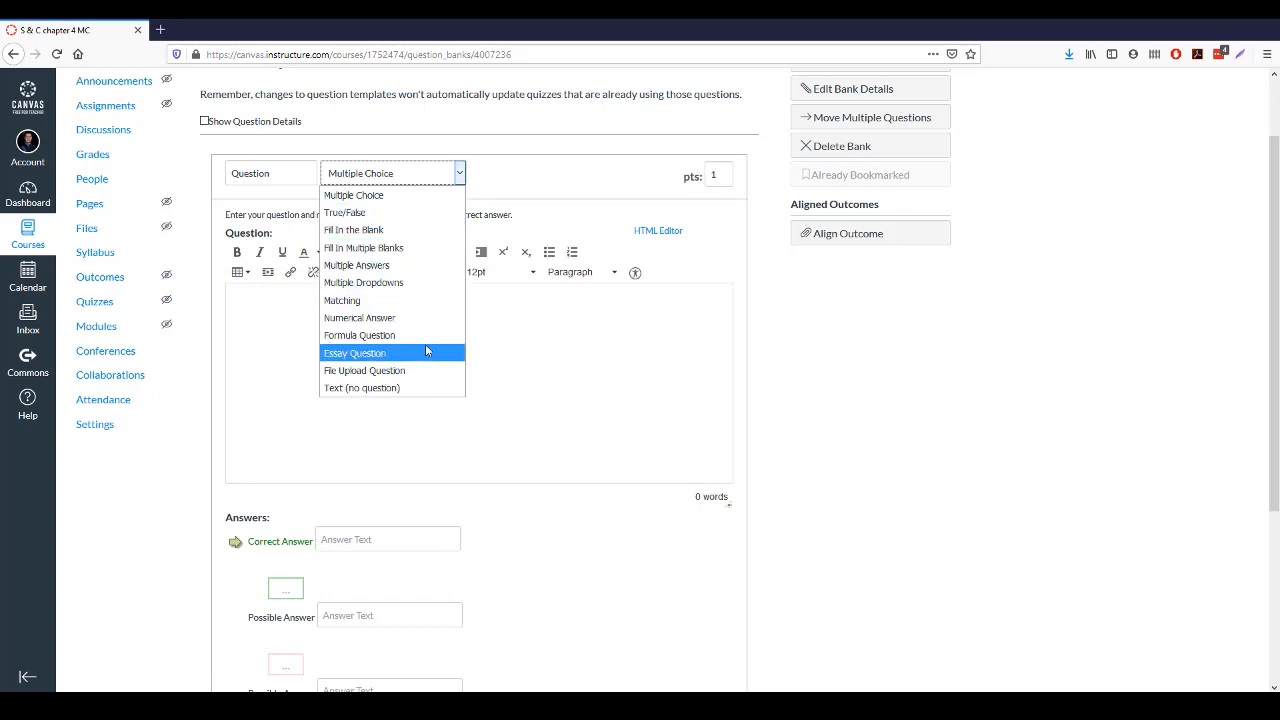
click(516, 179)
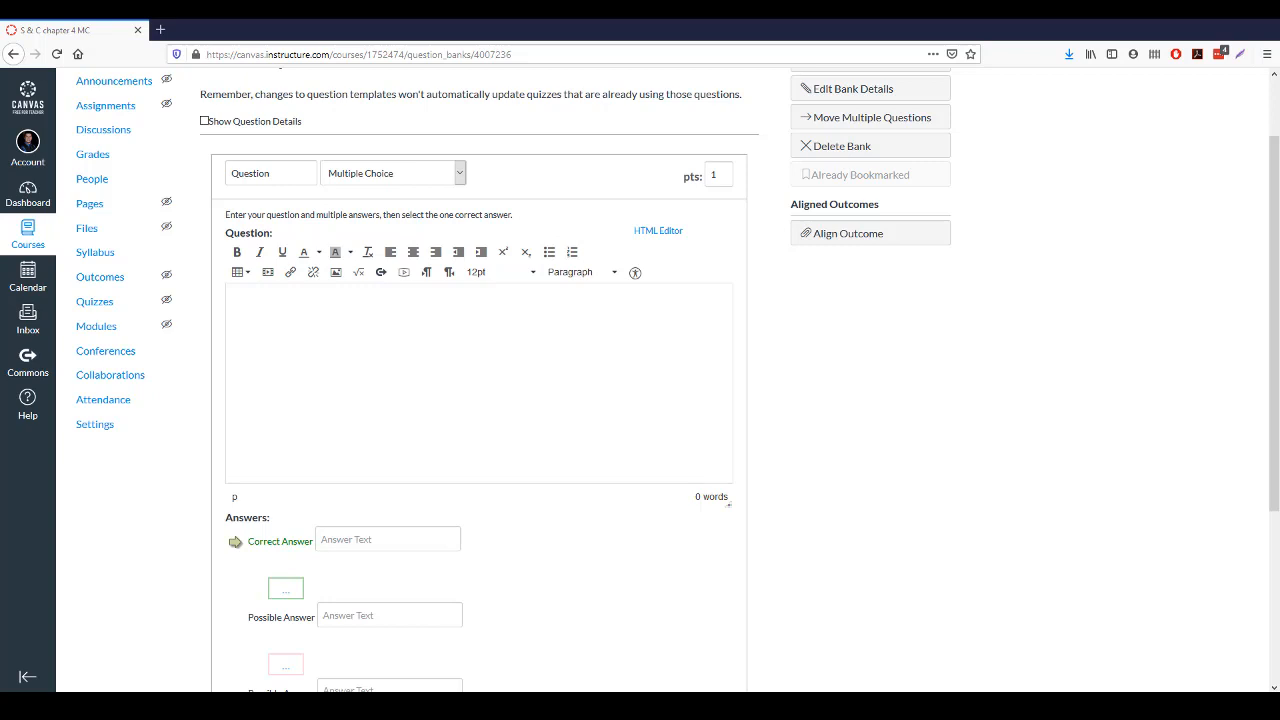
click(564, 338)
text(By the beginning of __________, many painters labored to reproduce scenes as they would have appeared to observers, becoming more "scientific" through the use of mechanical devices to see, measure, and render.)
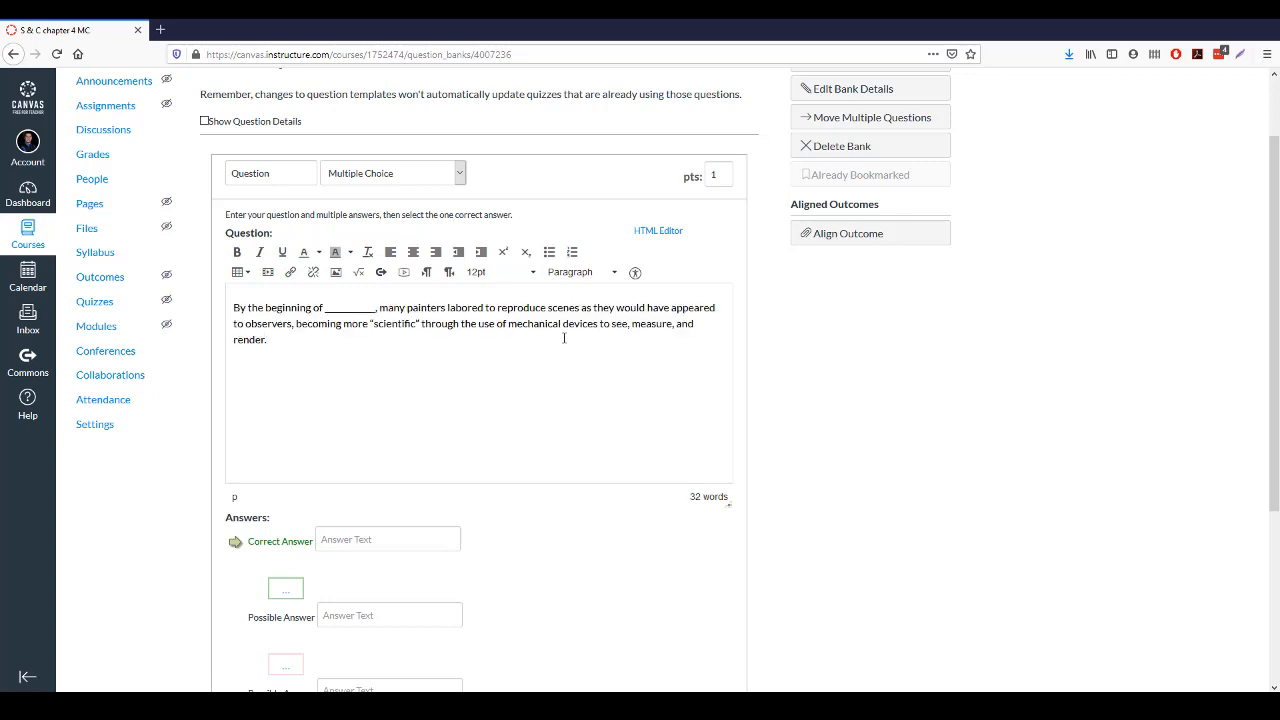
- Enter "the Middle Ages" and "Early Christianity" as the question's first two answers
scroll(564, 338, down, 1)
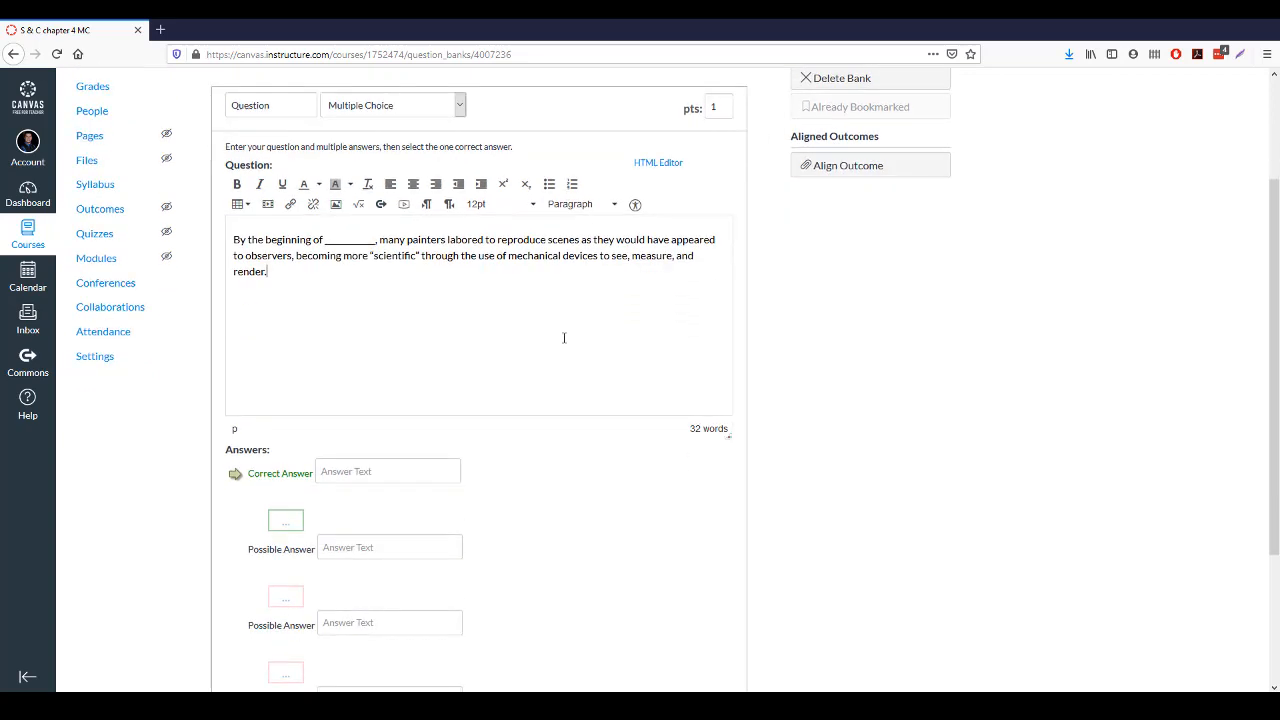
scroll(606, 312, down, 1)
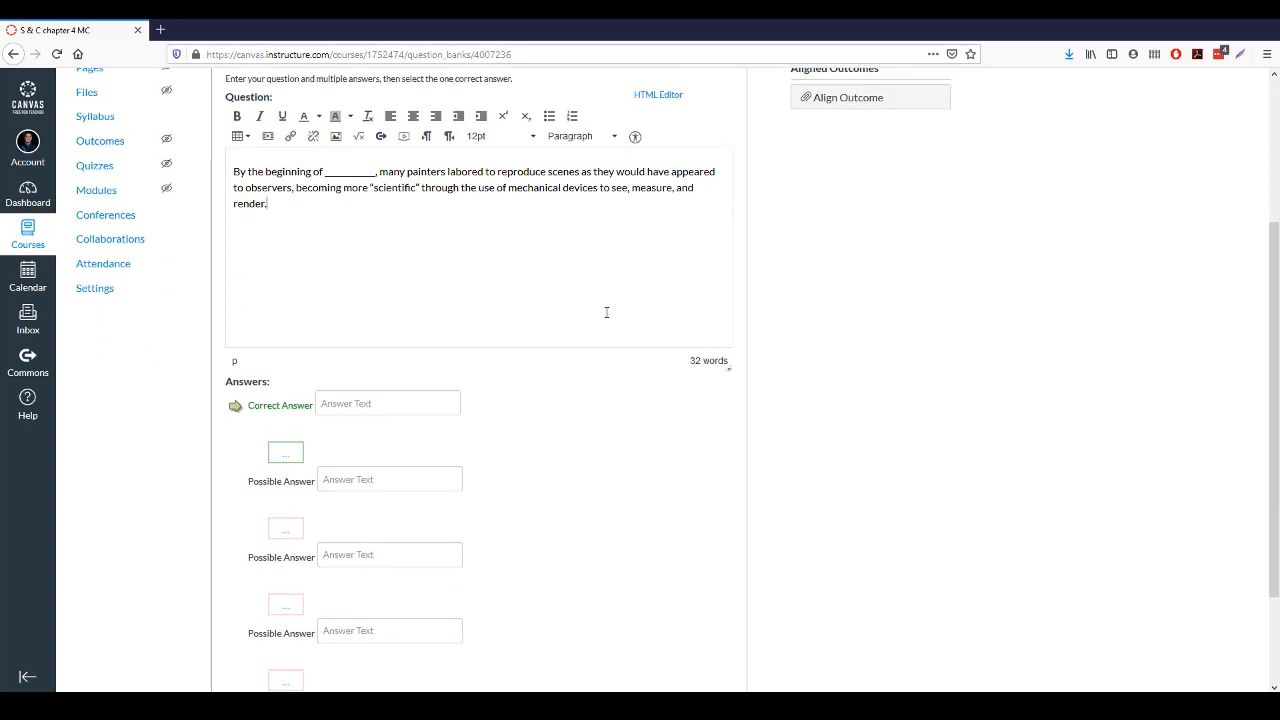
scroll(482, 398, down, 2)
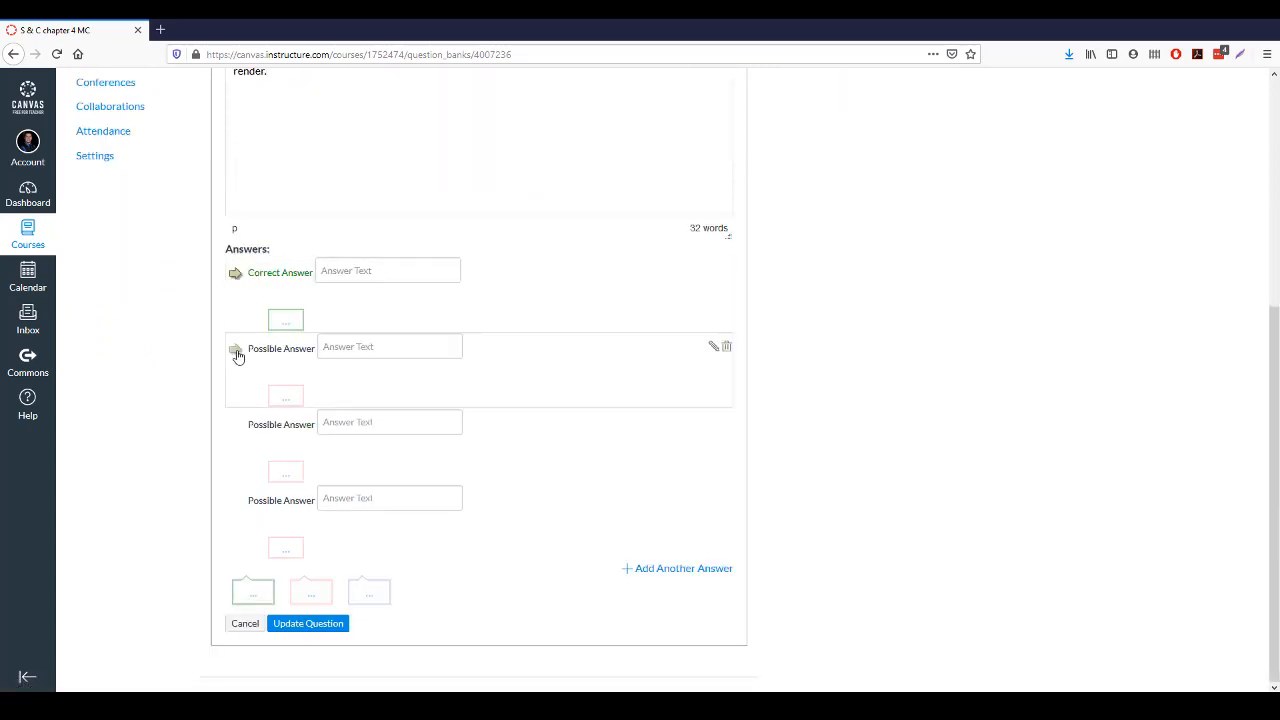
click(236, 350)
click(236, 278)
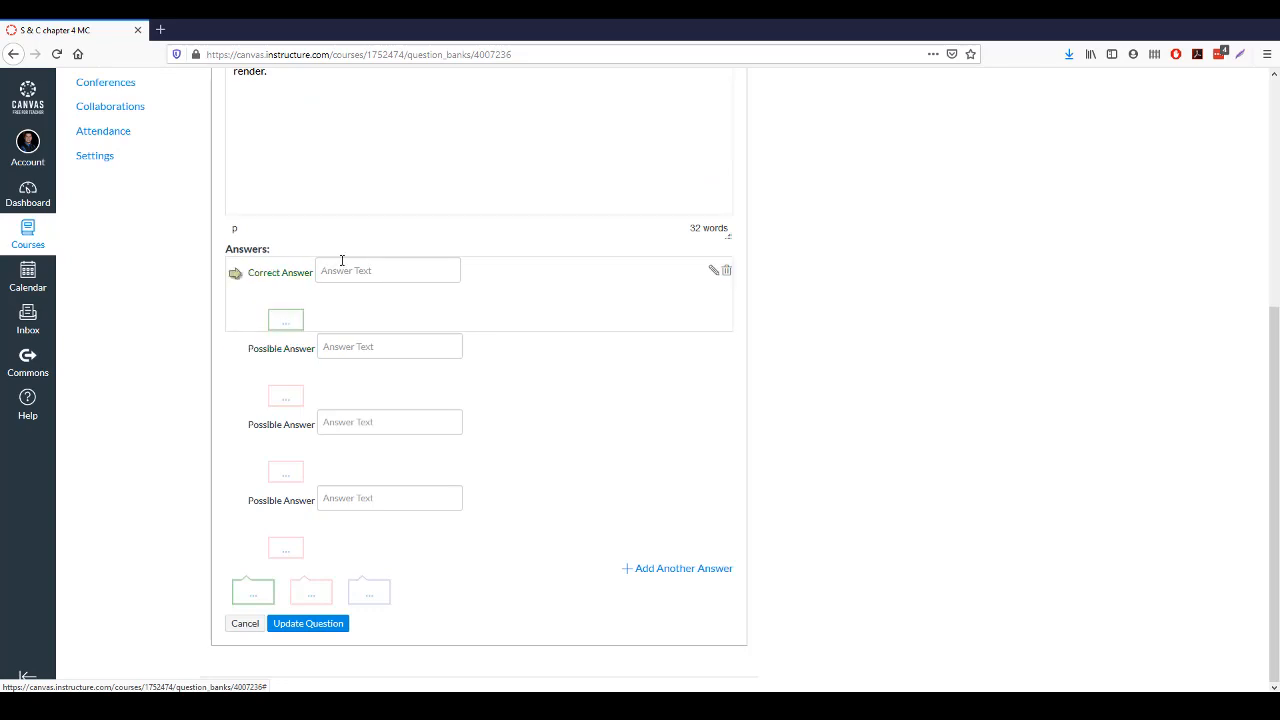
click(340, 270)
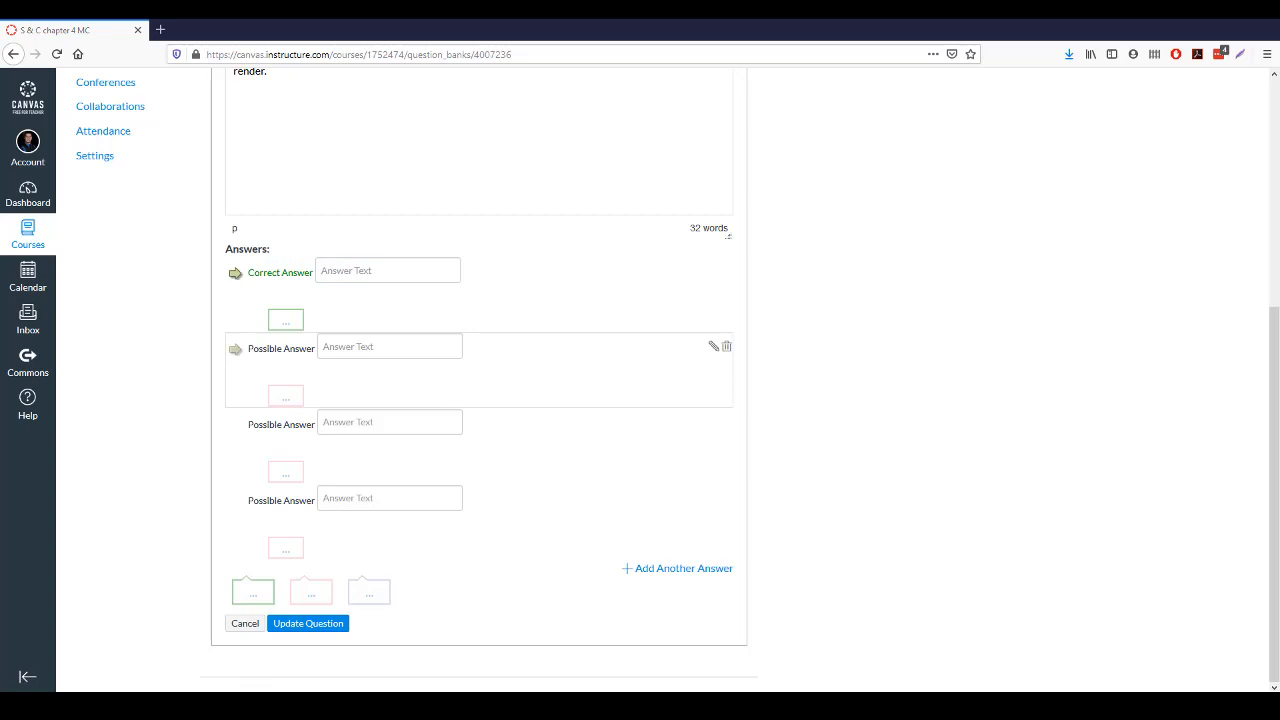
click(358, 270)
text(the Middle Ages)
click(914, 429)
click(383, 346)
text(Early Christianity)
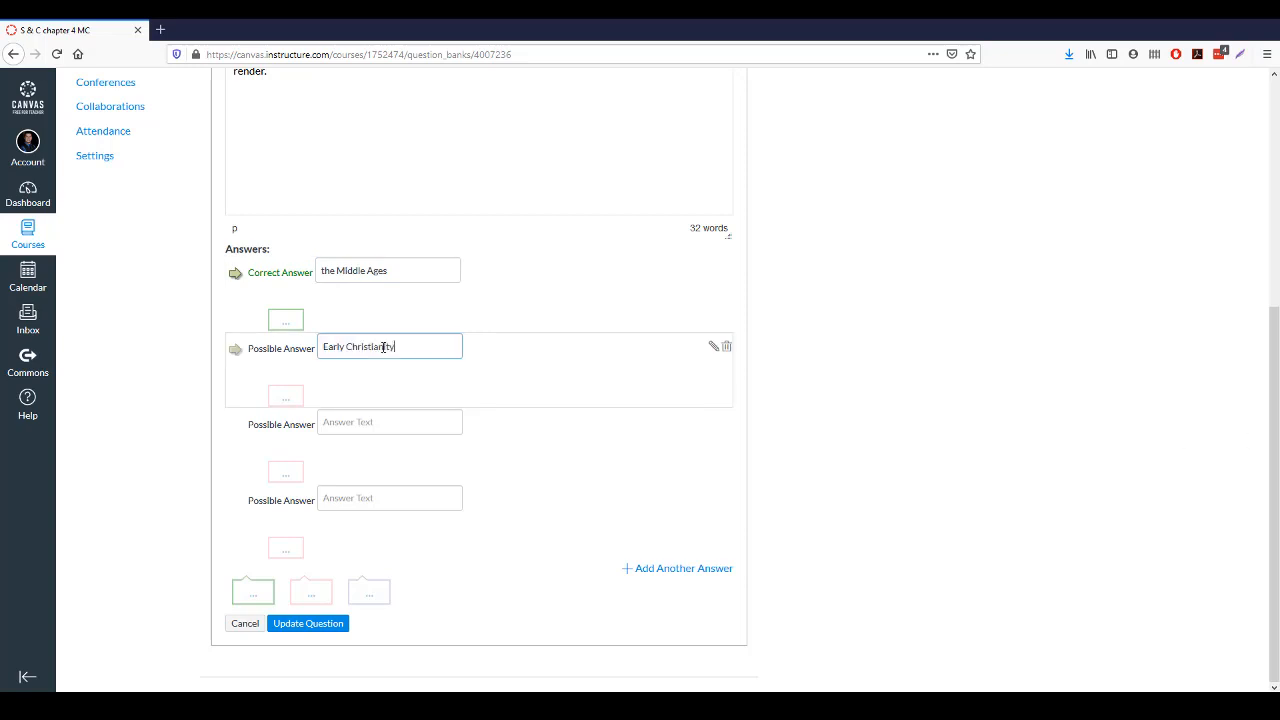
- Enter "Rationalism" and "the Renaissance" as the last two answers, and save the question with the Renaissance as the correct answer
click(393, 421)
text(Rationalism)
click(390, 498)
text(the Renaissance)
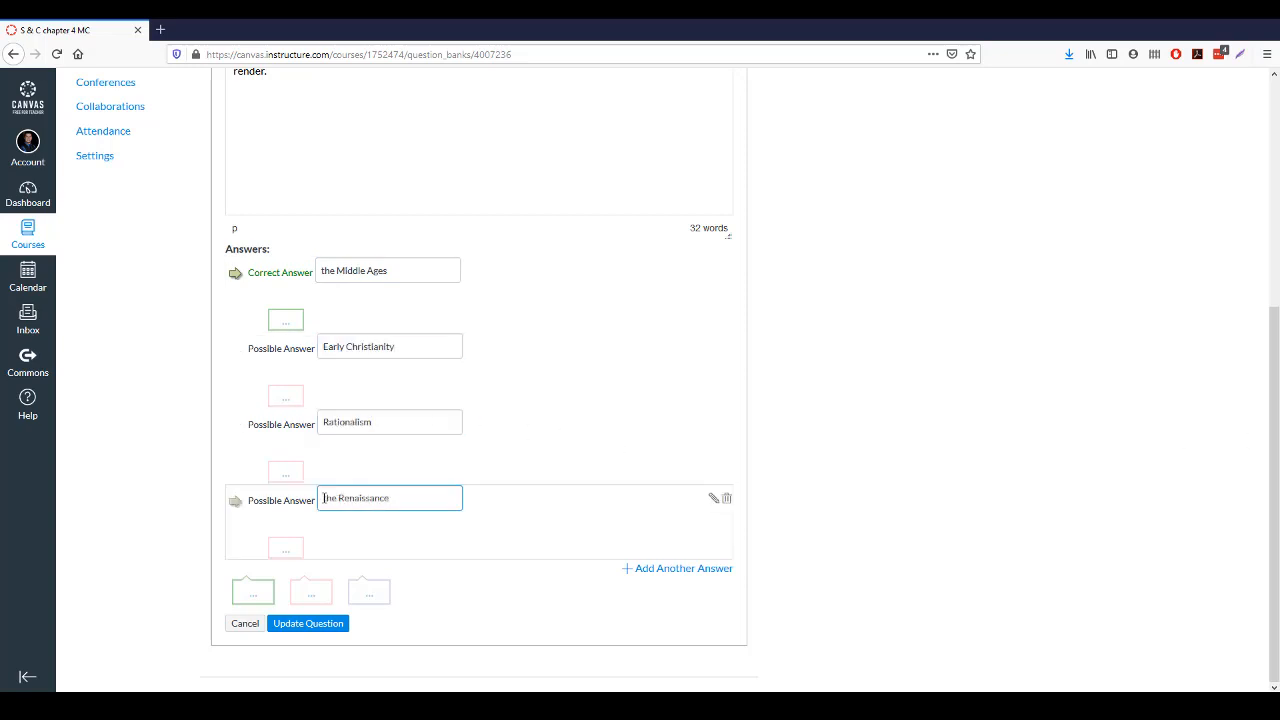
click(236, 508)
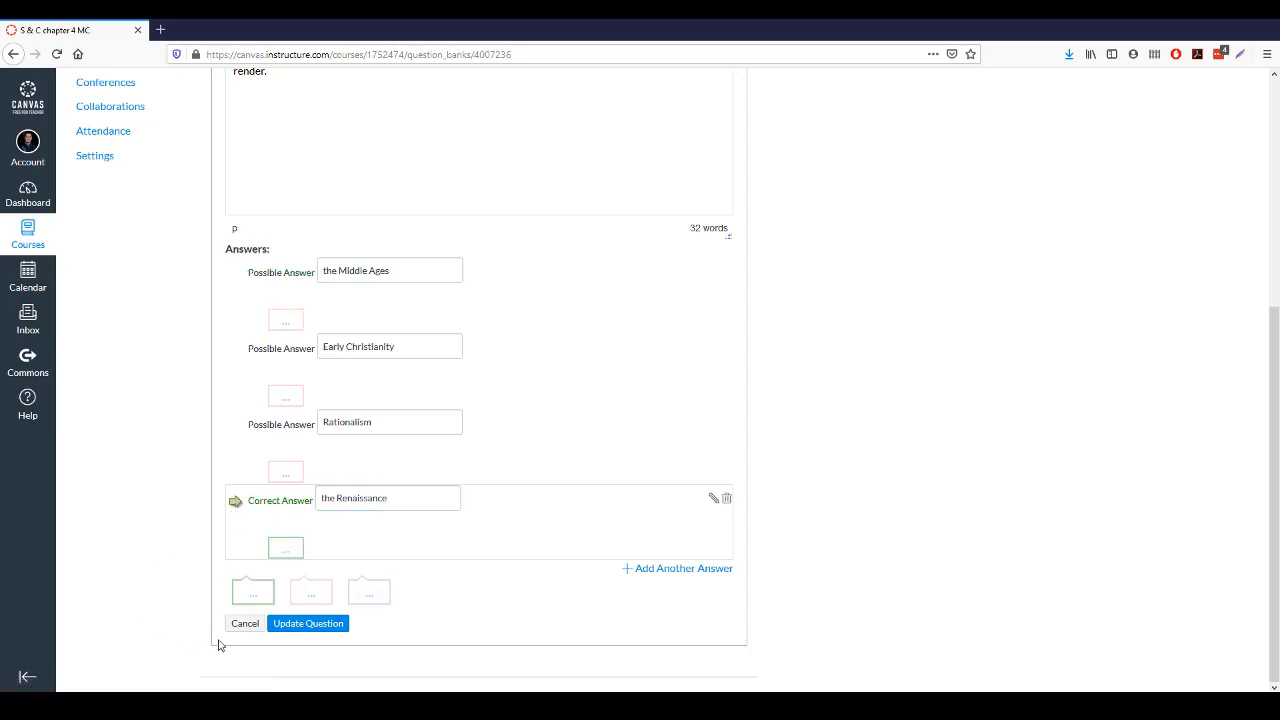
click(308, 624)
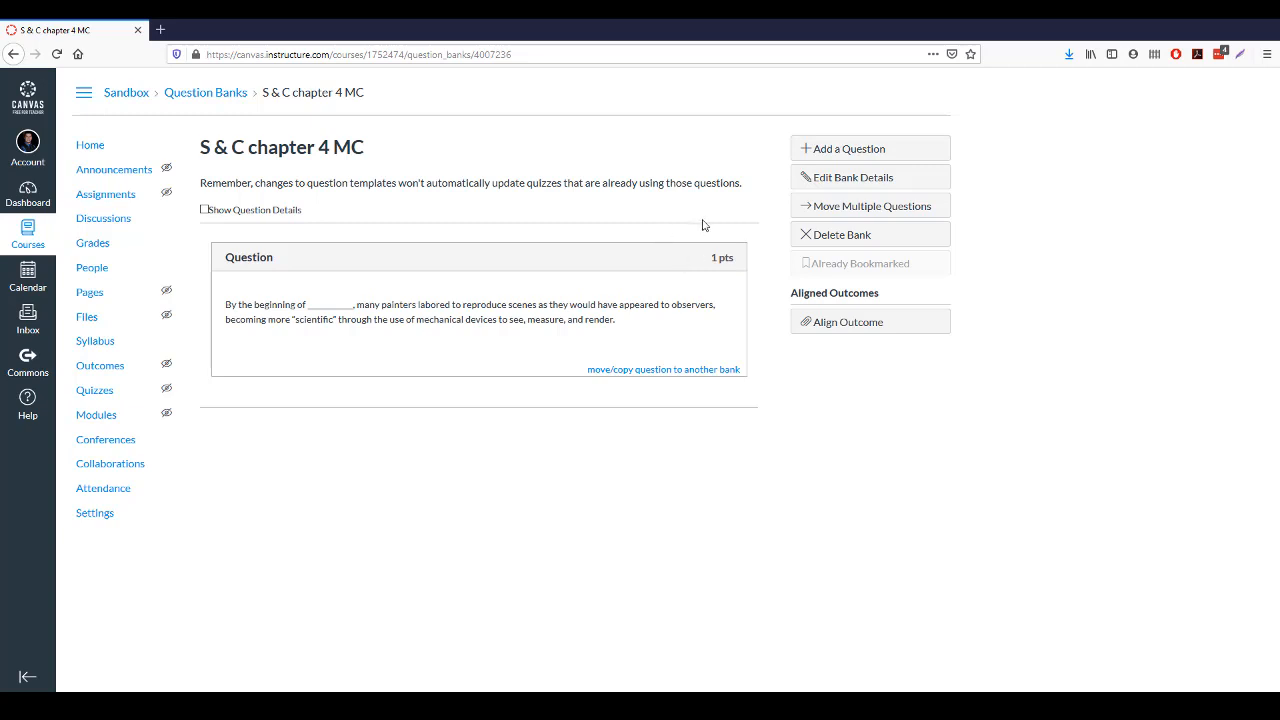
- Add and save a Multiple Choice question, "The practitioners of __________ made films…", with answers Abstract Expressionism, Poetic Realism (correct), Neorealism and Surrealism
mouse_move(696, 258)
click(805, 149)
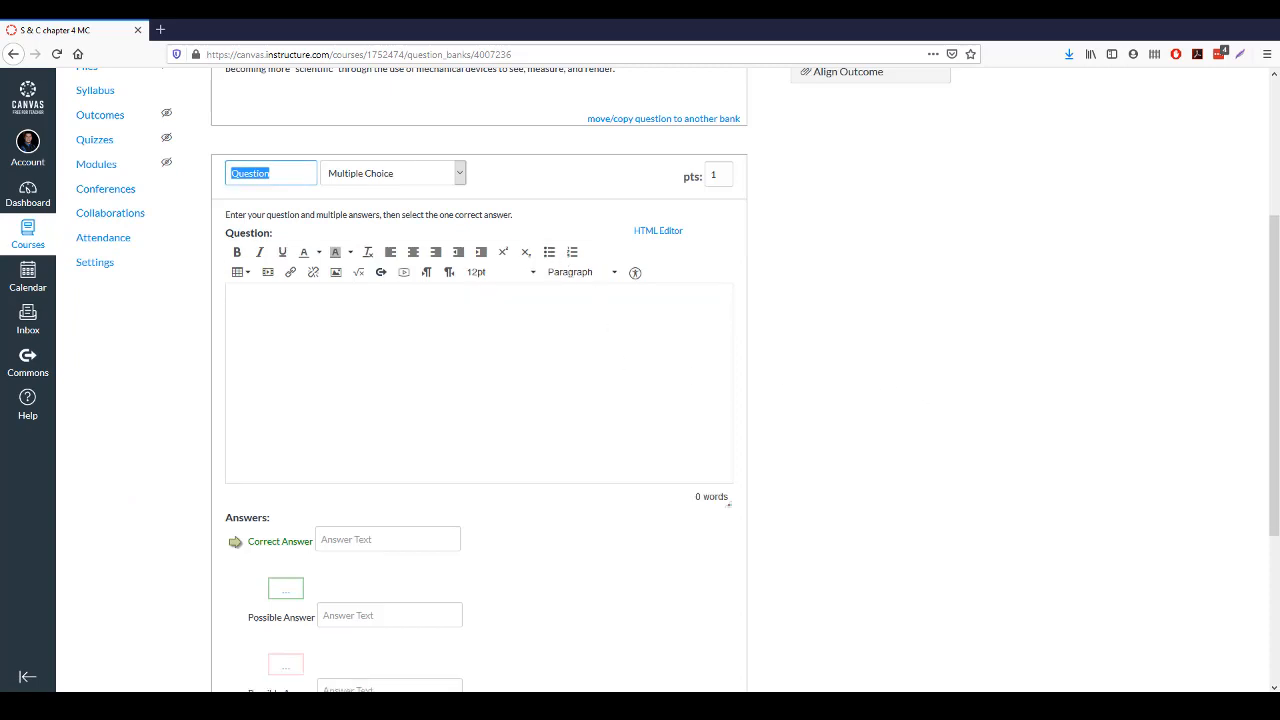
text(The practitioners of __________ made films that tended to characterize the social conditions of the French working class, mostly through fictionalized stories featuring tragic antiheroes.)
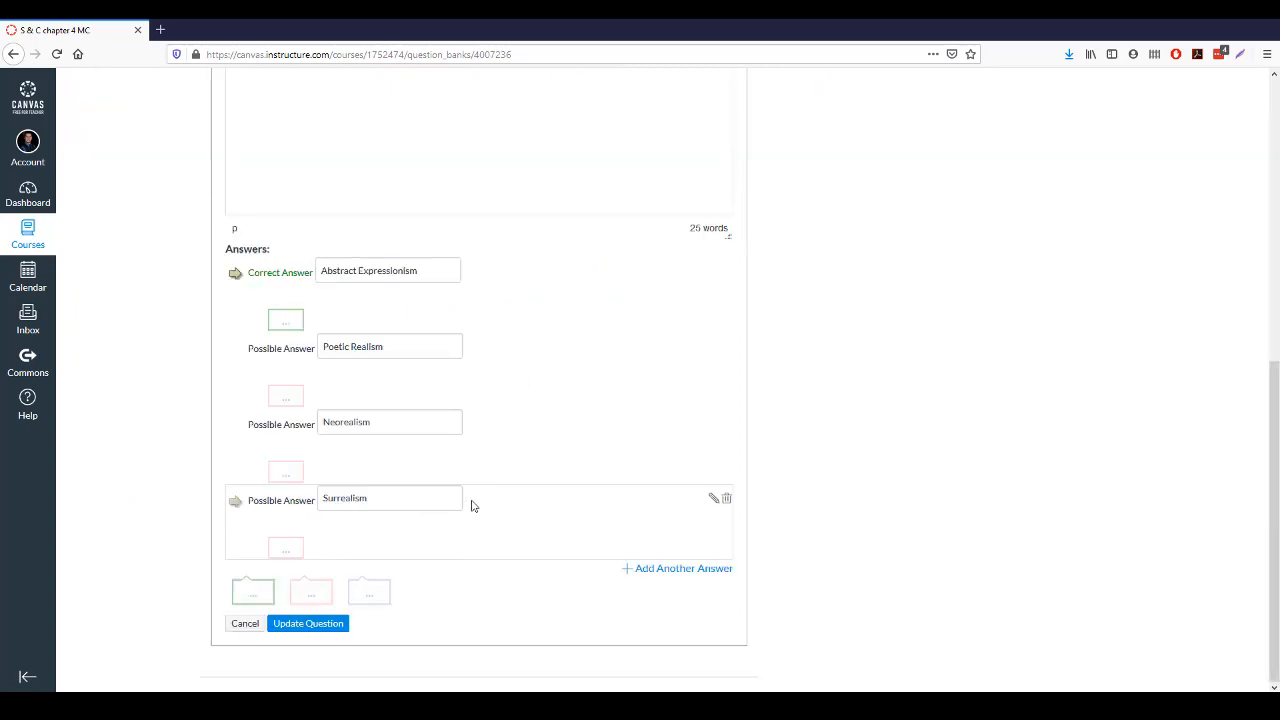
click(235, 352)
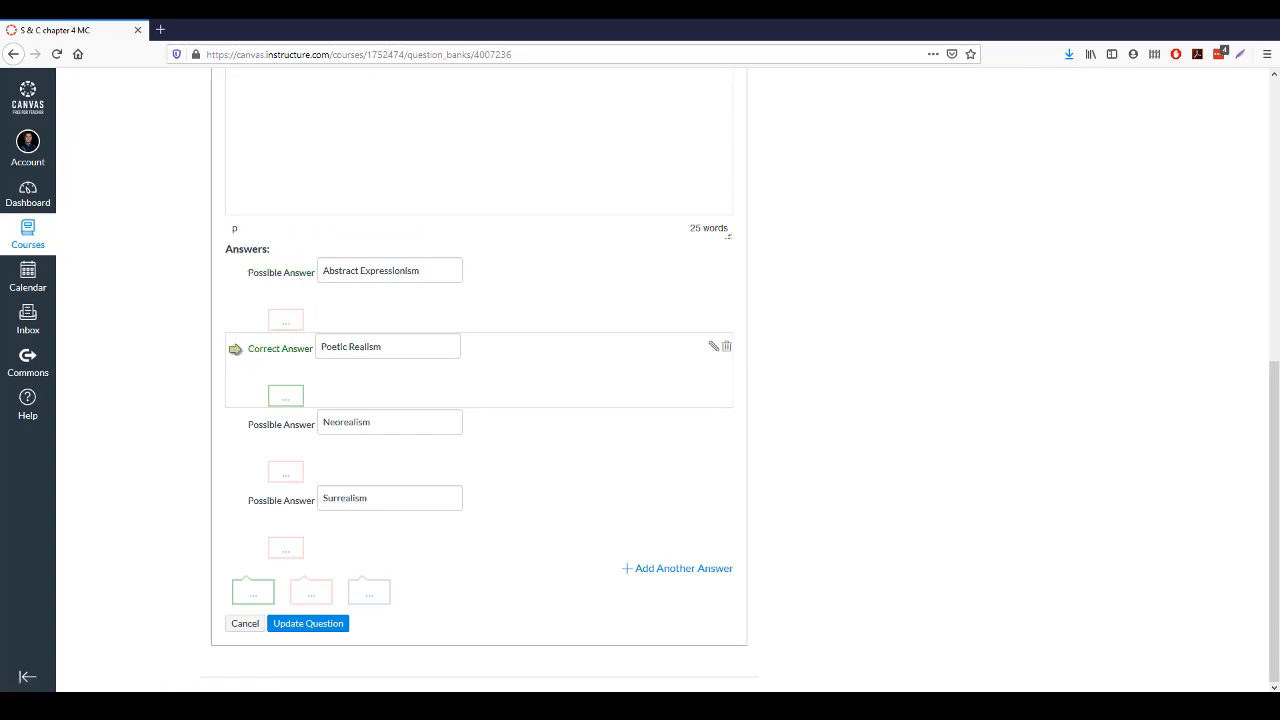
click(309, 624)
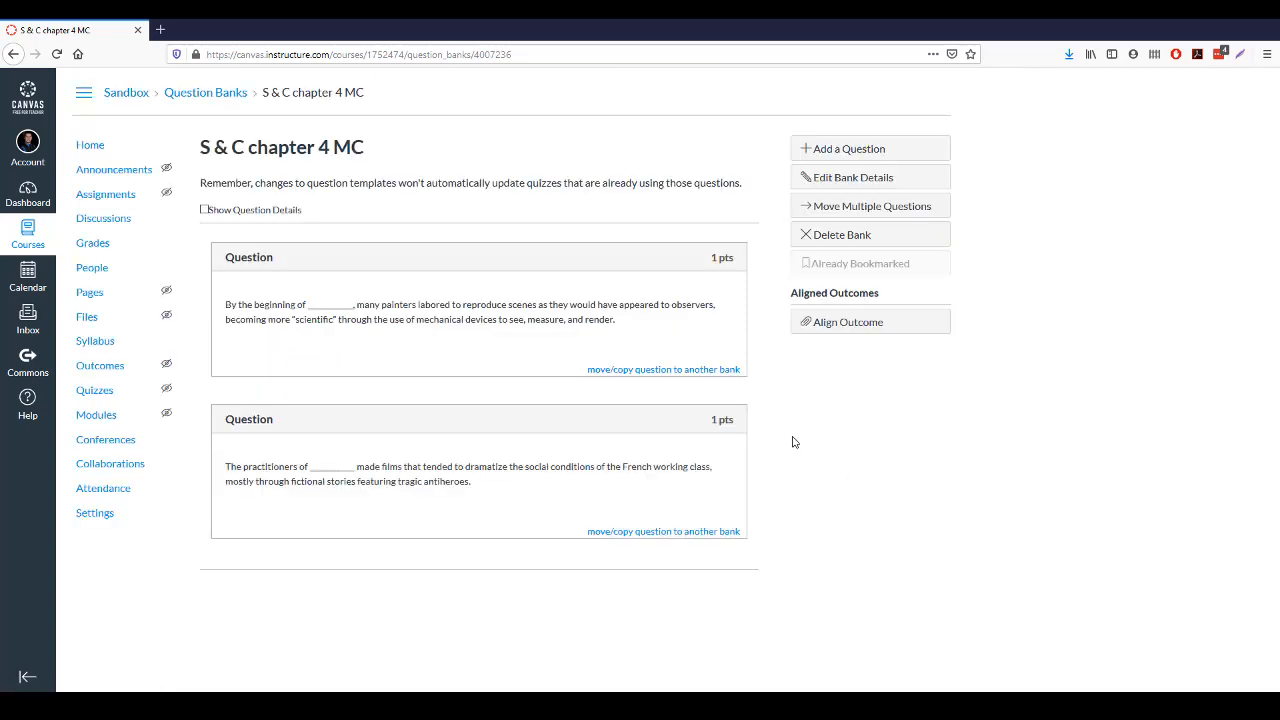